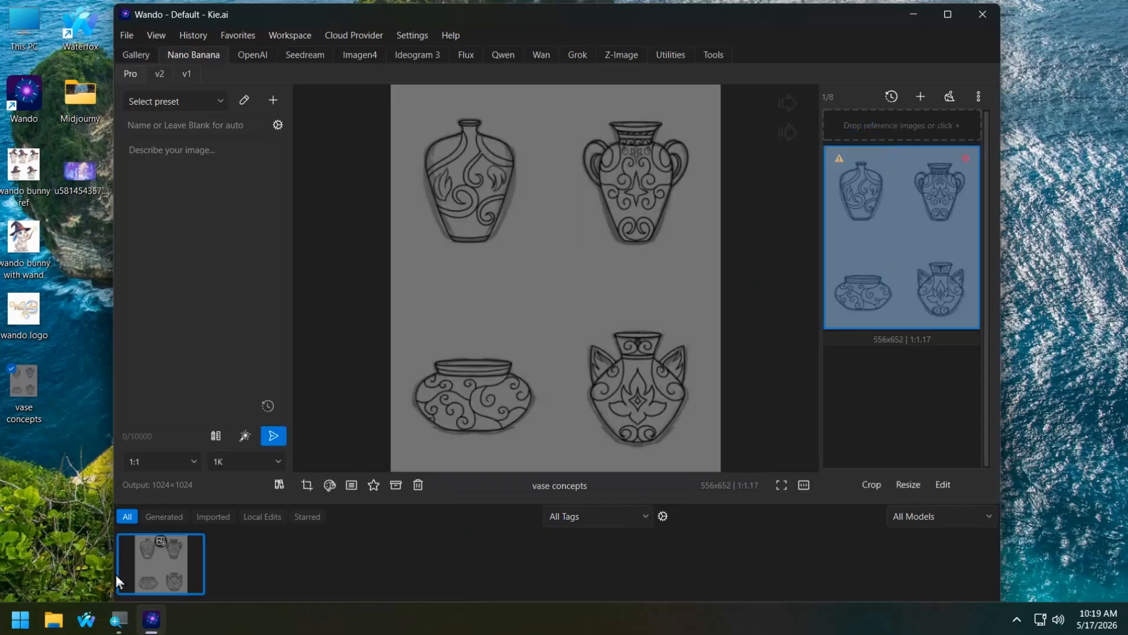
# Check the images in the Gallery and return to the Nano Banana Pro workspace
pyautogui.click(134, 56)
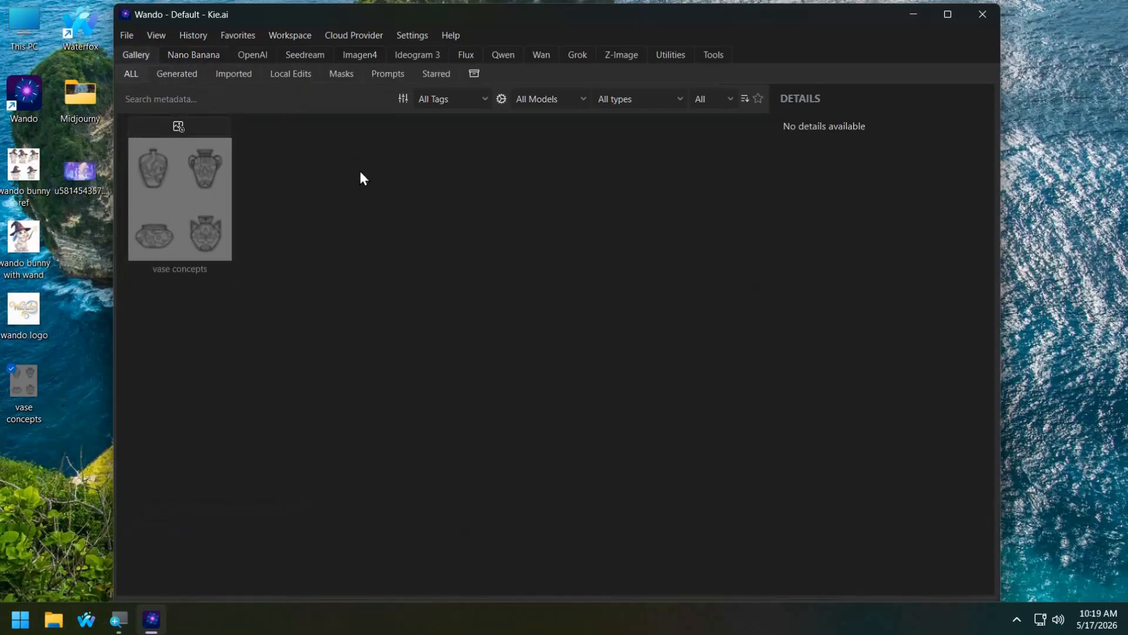
pyautogui.click(188, 56)
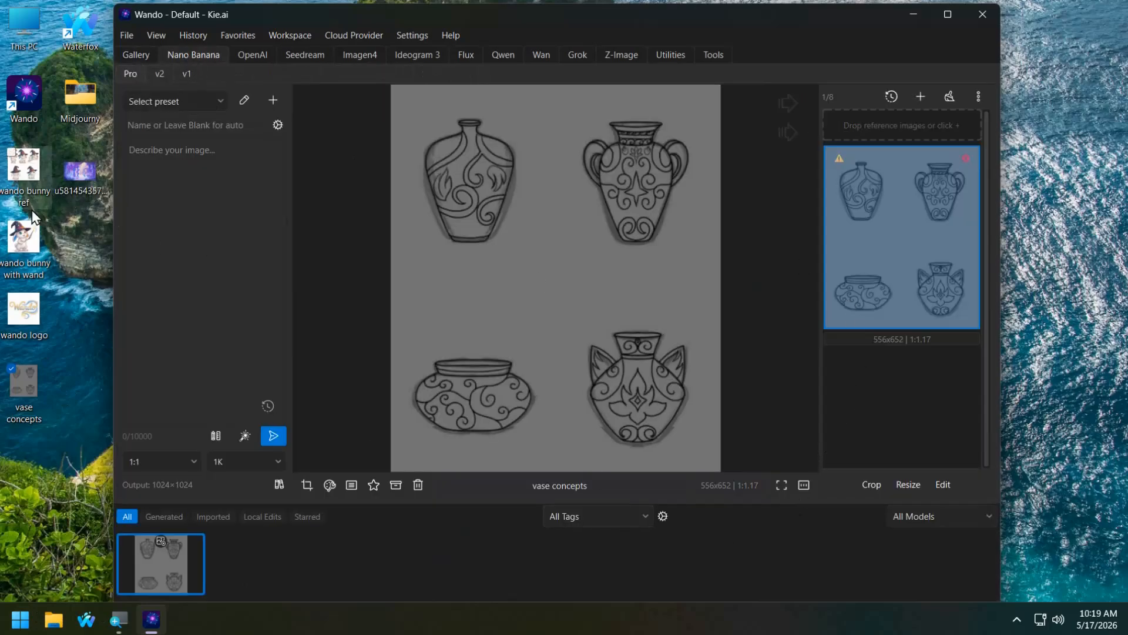
# Copy the wando bunny ref, wando bunny with wand and wando logo image files on the desktop
pyautogui.moveTo(74, 321); pyautogui.dragTo(52, 287)
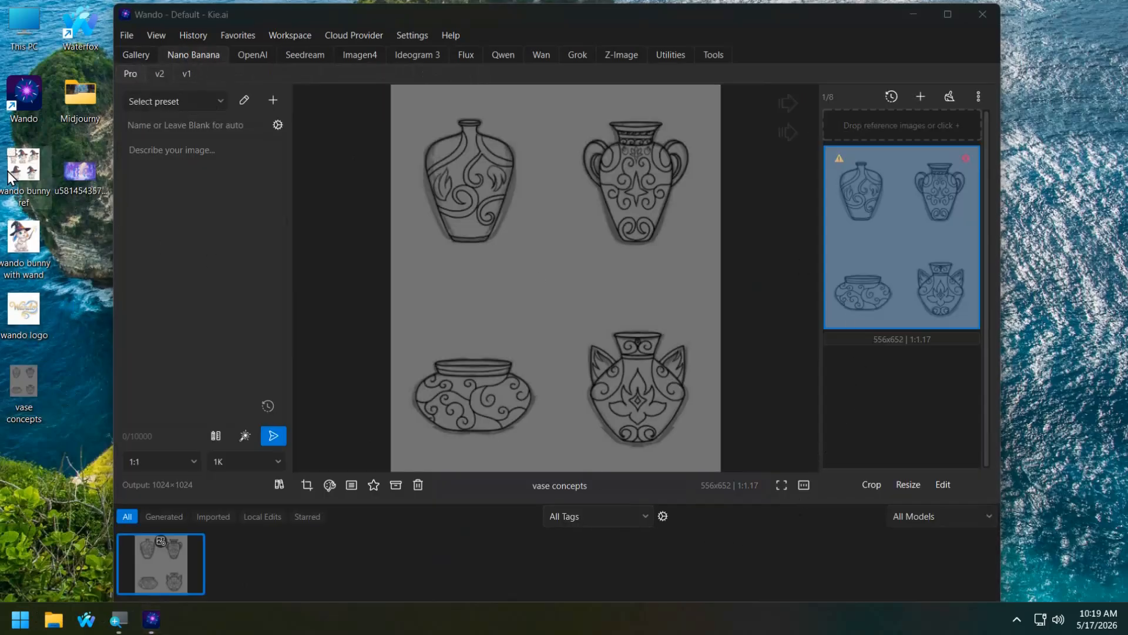
pyautogui.click(40, 311)
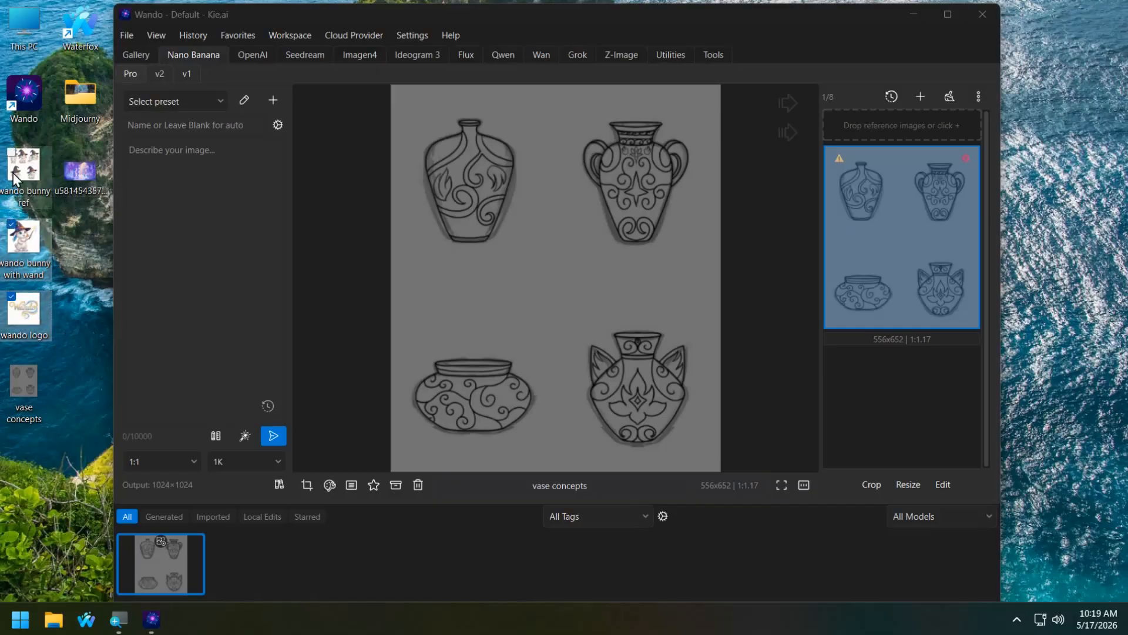
pyautogui.rightClick(13, 157)
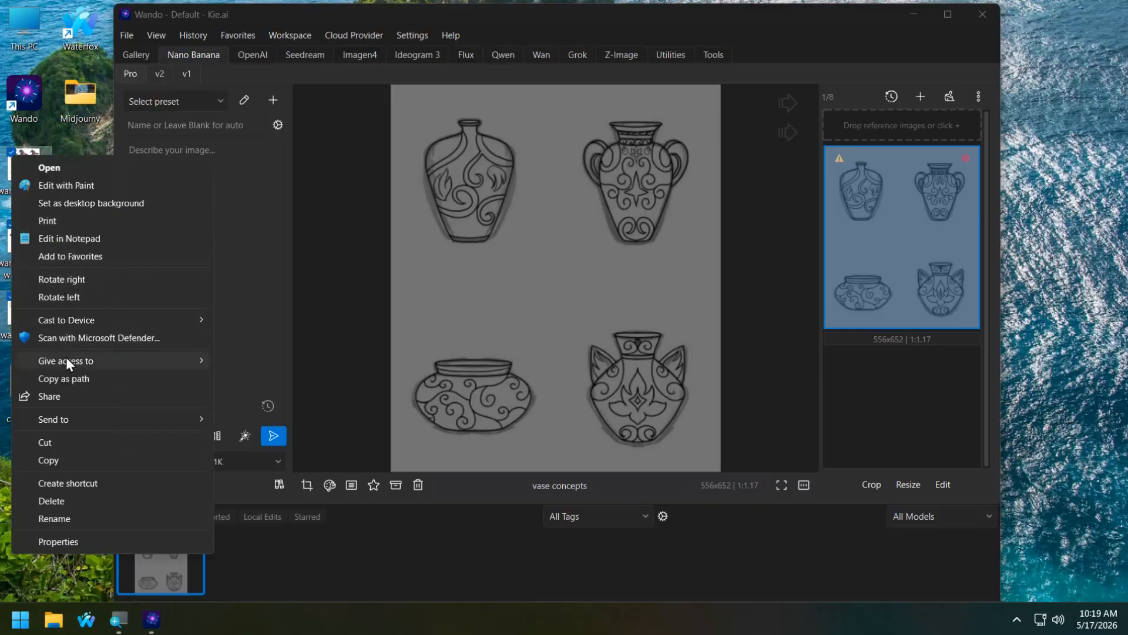
pyautogui.click(66, 459)
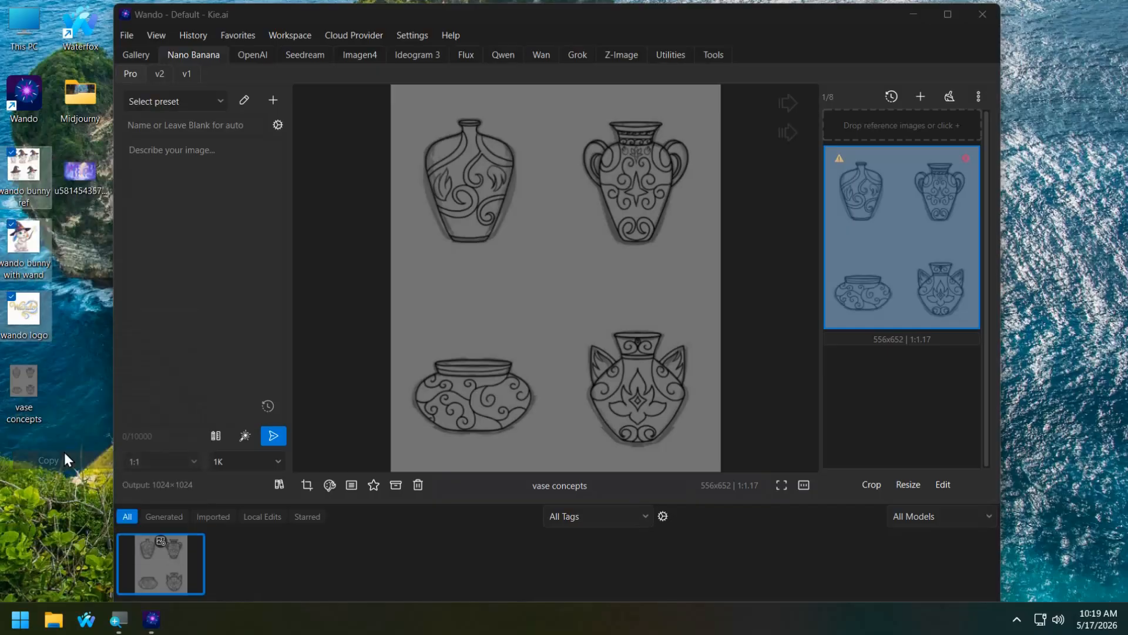
# Import the copied desktop images into Wando from the clipboard
pyautogui.click(229, 326)
pyautogui.click(329, 562)
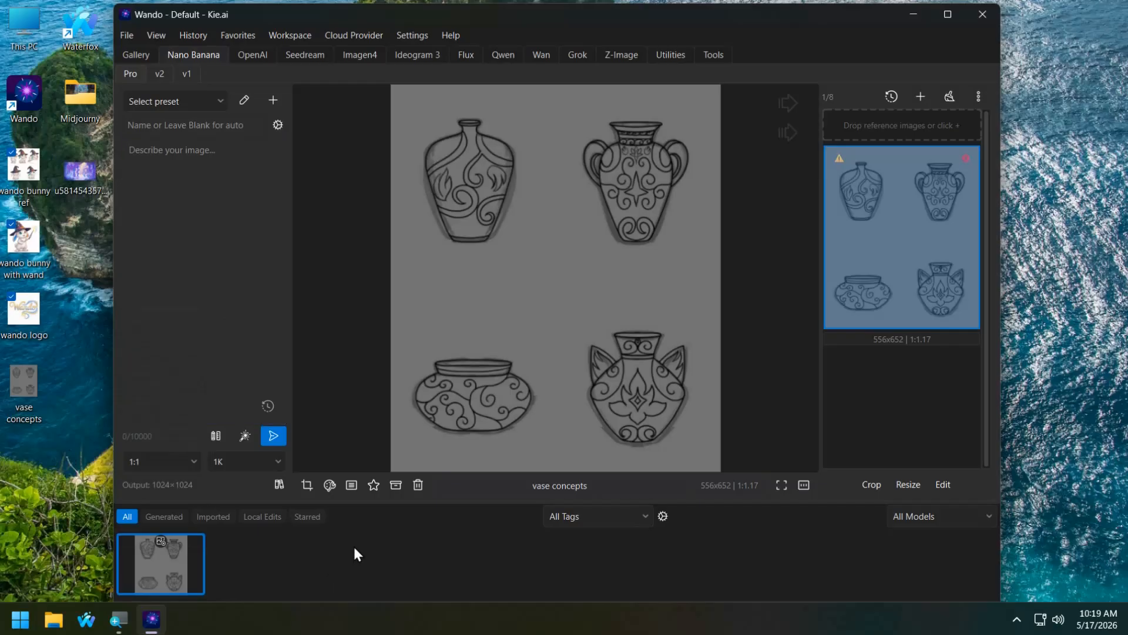
pyautogui.click(124, 37)
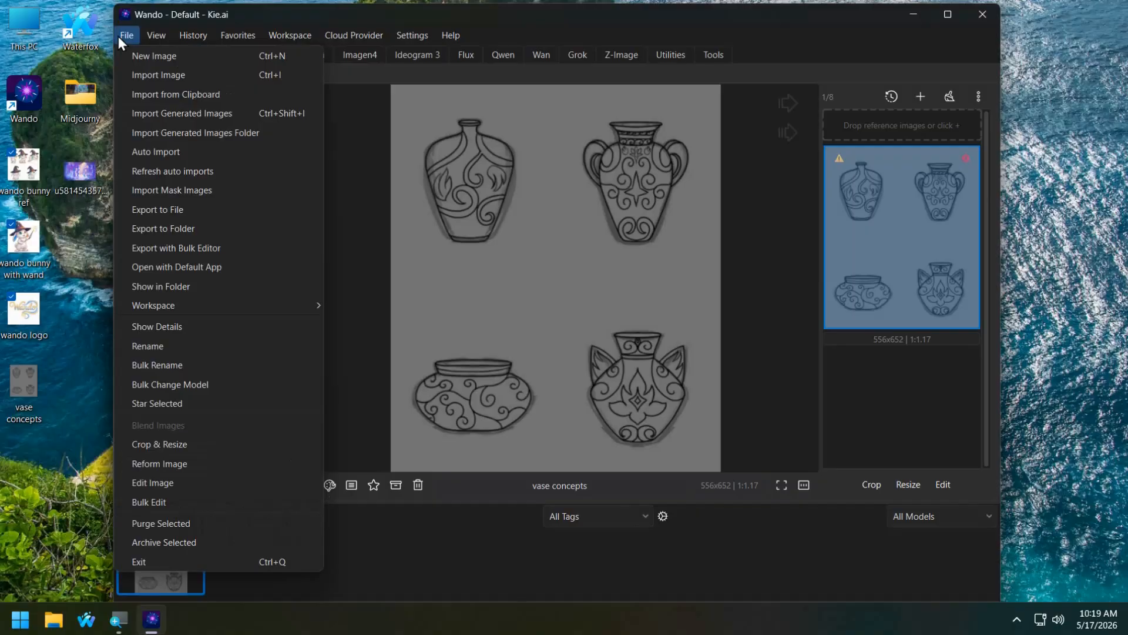
pyautogui.click(164, 93)
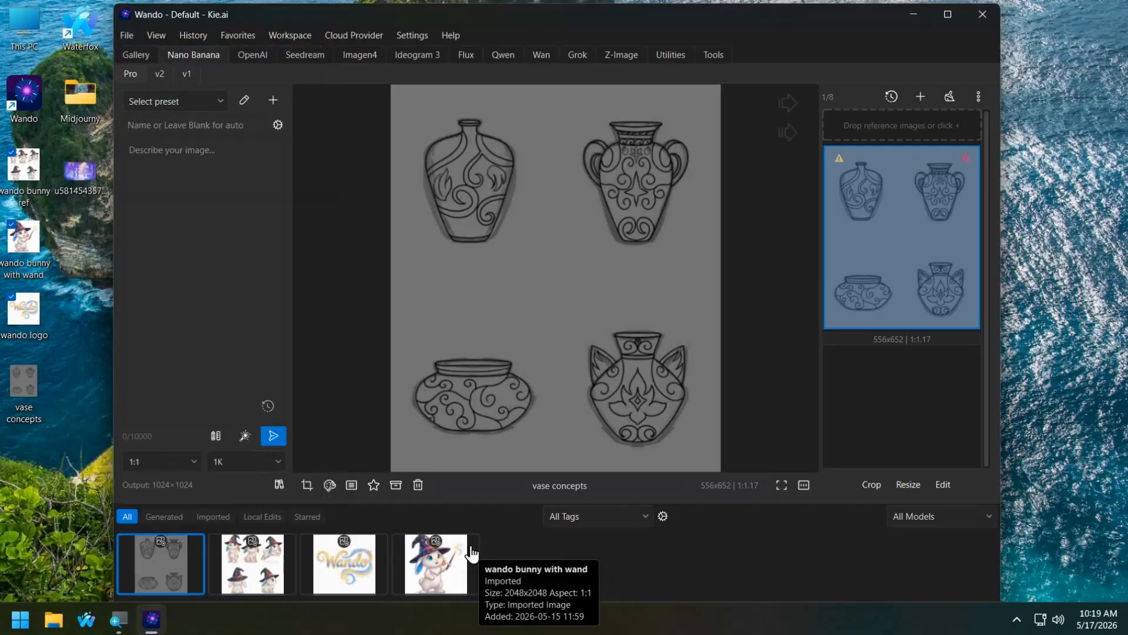
# Load the magical ruins image from the Desktop folder for import as a generated image
pyautogui.click(135, 38)
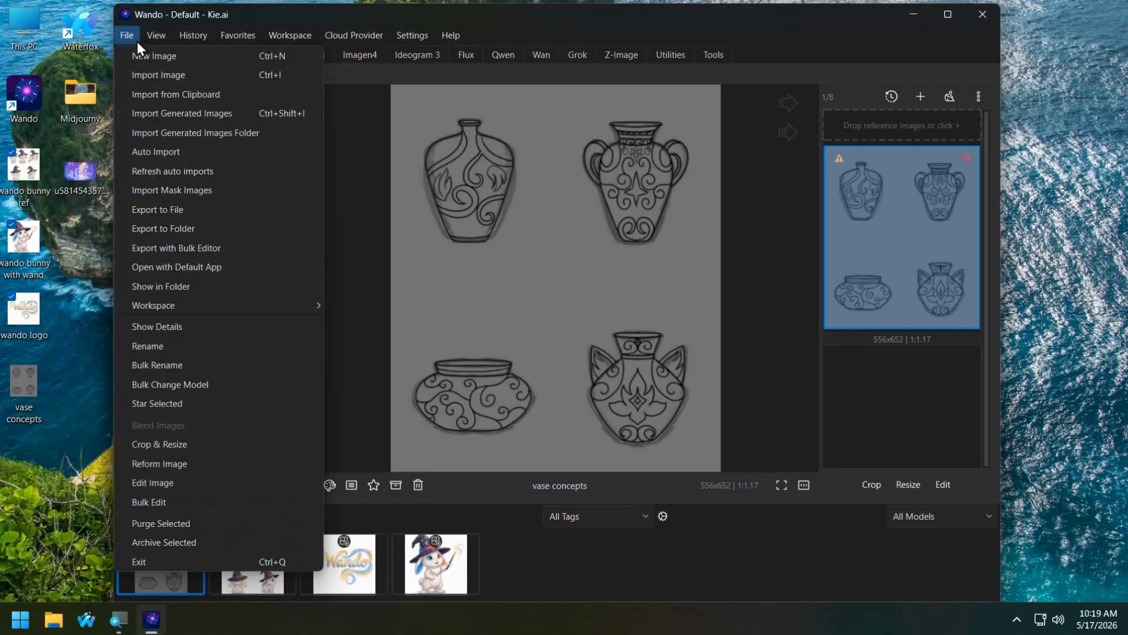
pyautogui.moveTo(154, 36)
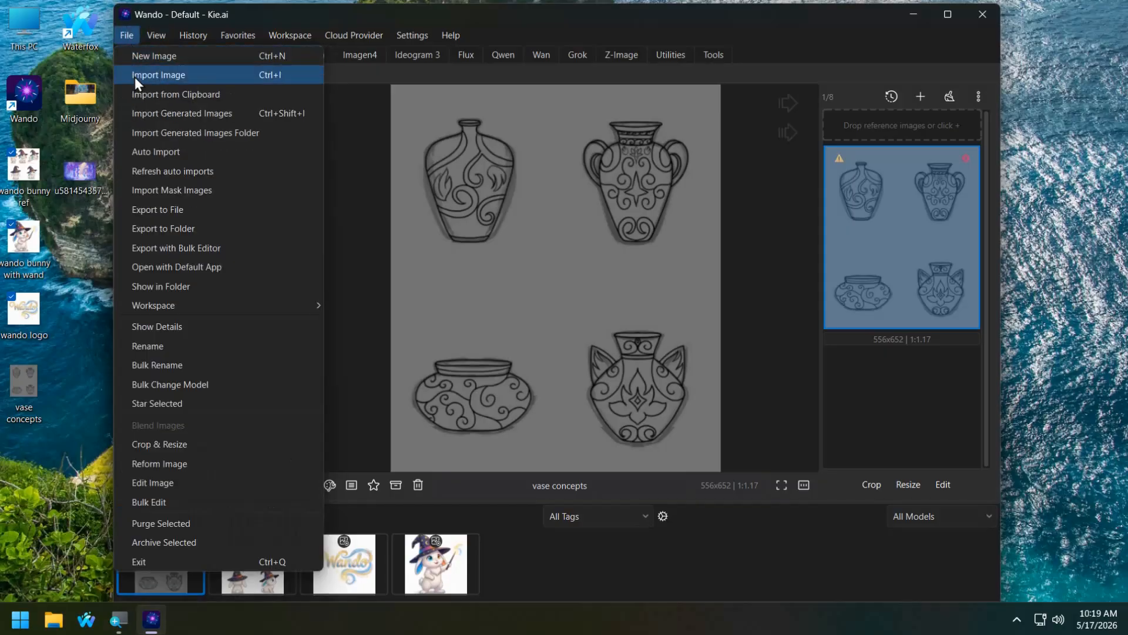
pyautogui.click(149, 116)
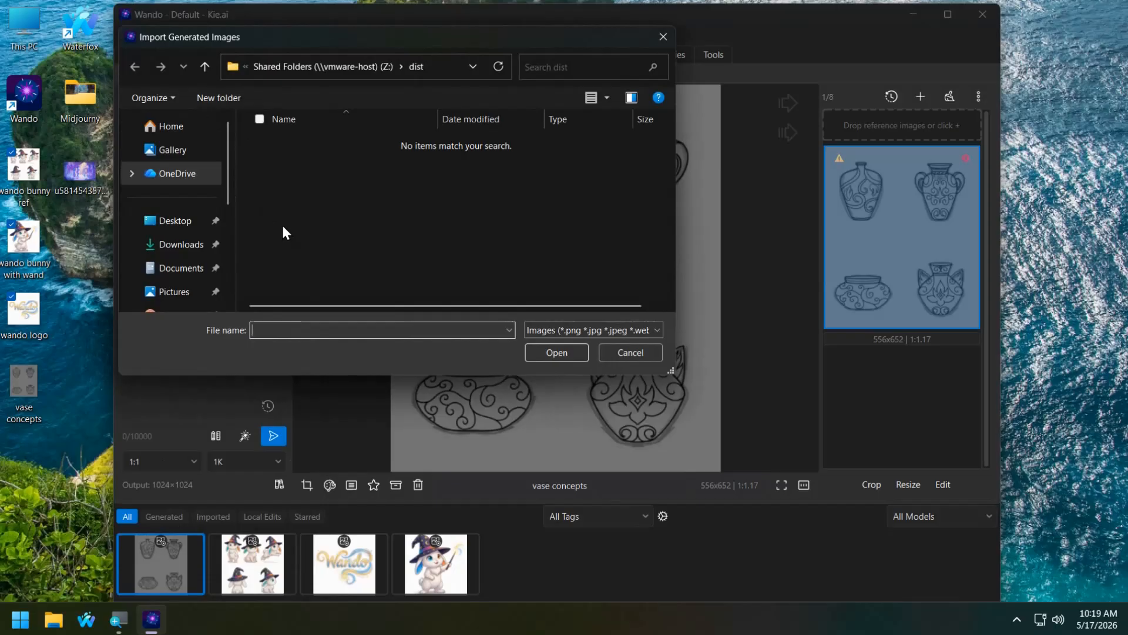
pyautogui.click(174, 154)
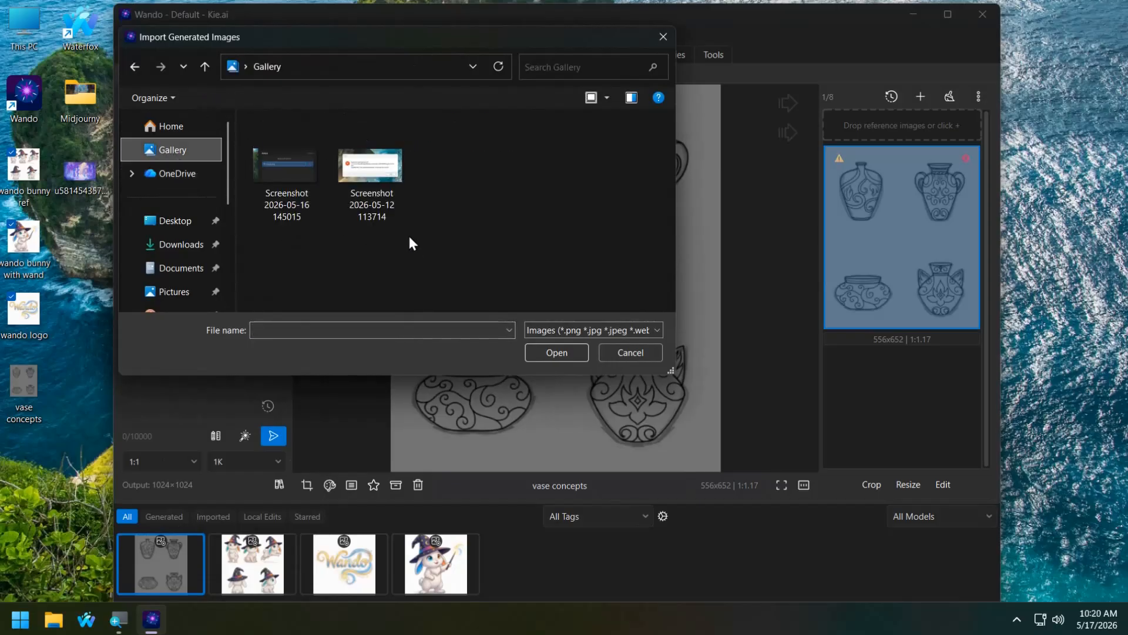
pyautogui.click(154, 223)
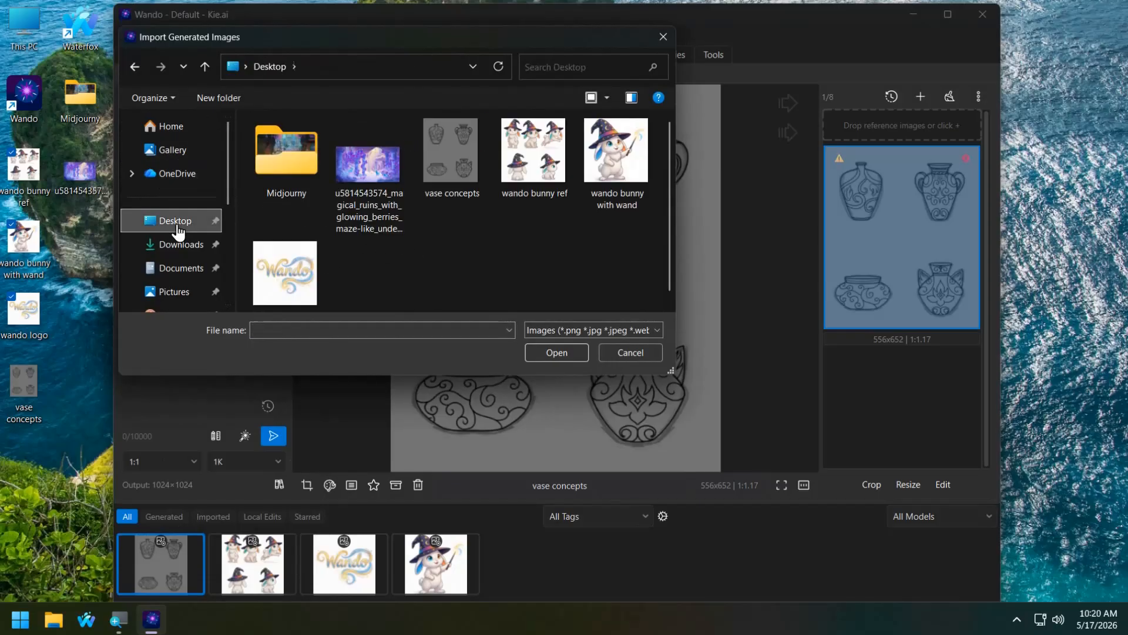
pyautogui.doubleClick(372, 166)
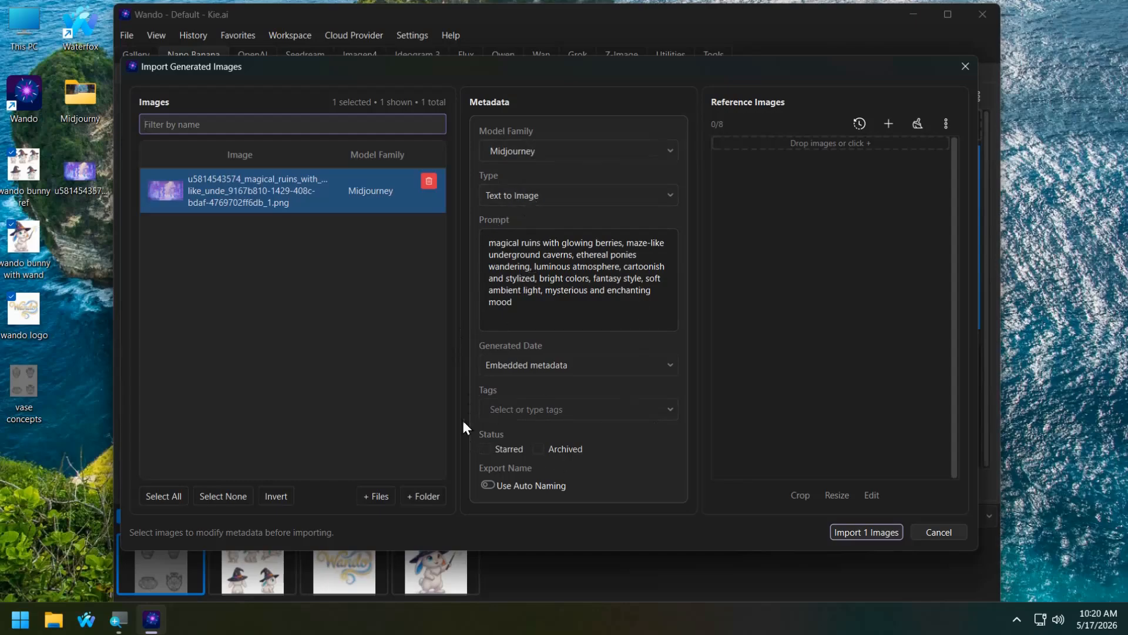
# Set the generated date to Last modified and enable auto naming, saving the naming template {model}_{timestamp}
pyautogui.scroll(-1, 493, 371)
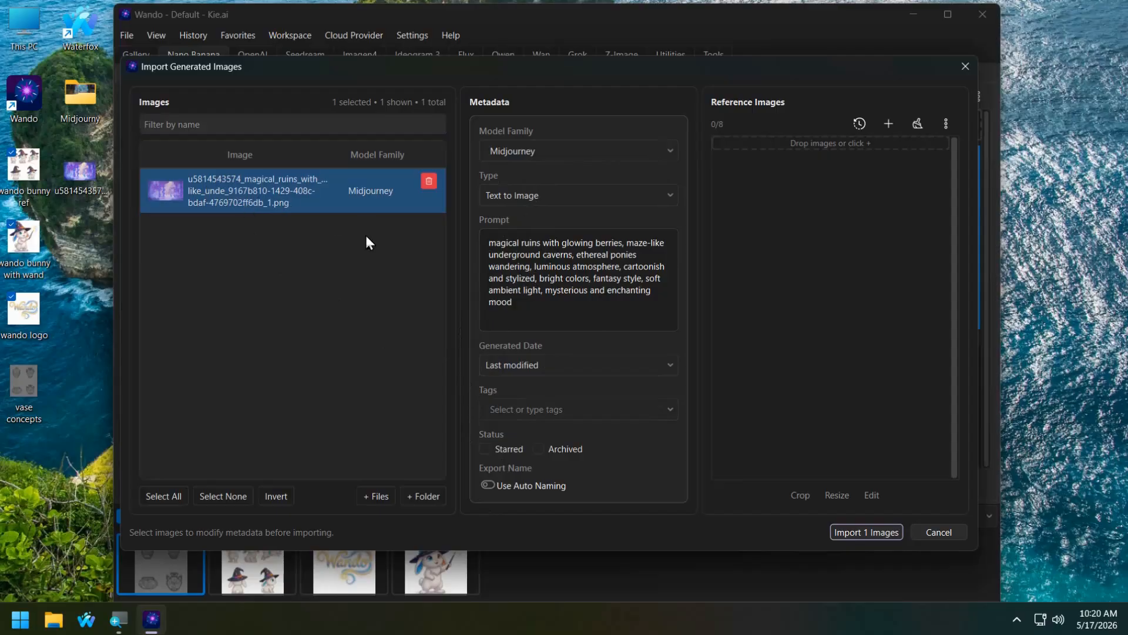
pyautogui.click(490, 486)
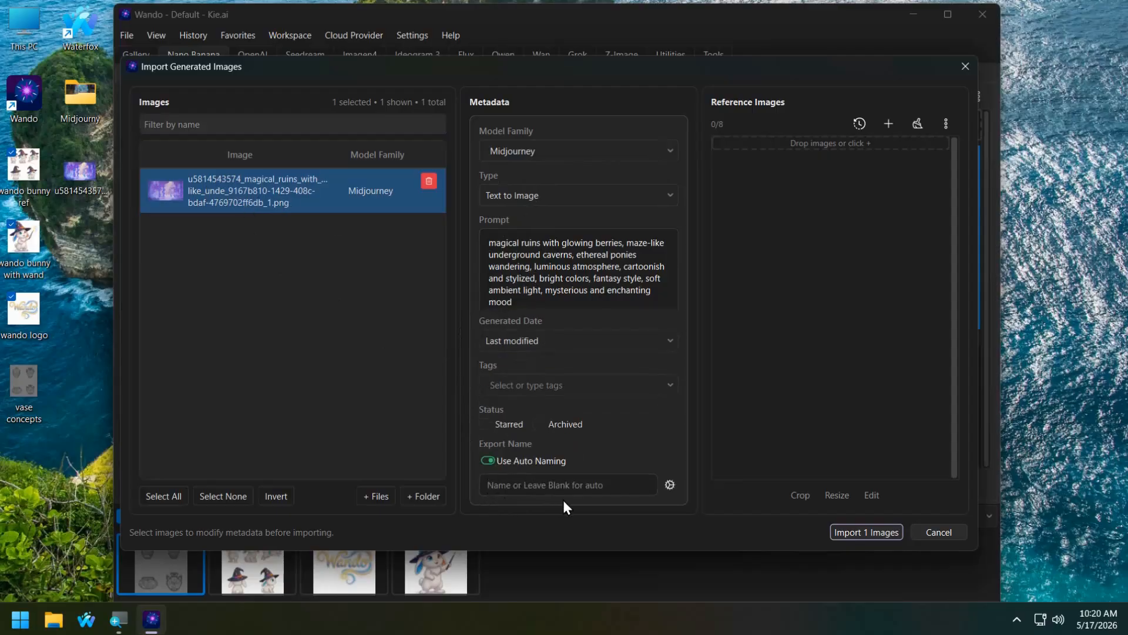
pyautogui.click(670, 484)
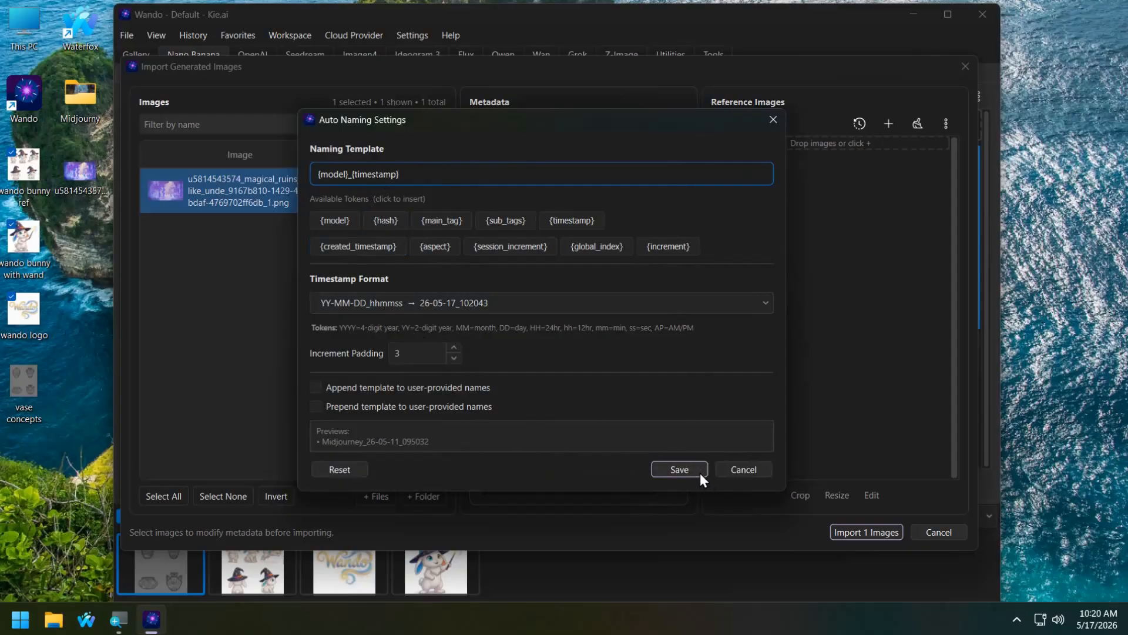
pyautogui.click(679, 469)
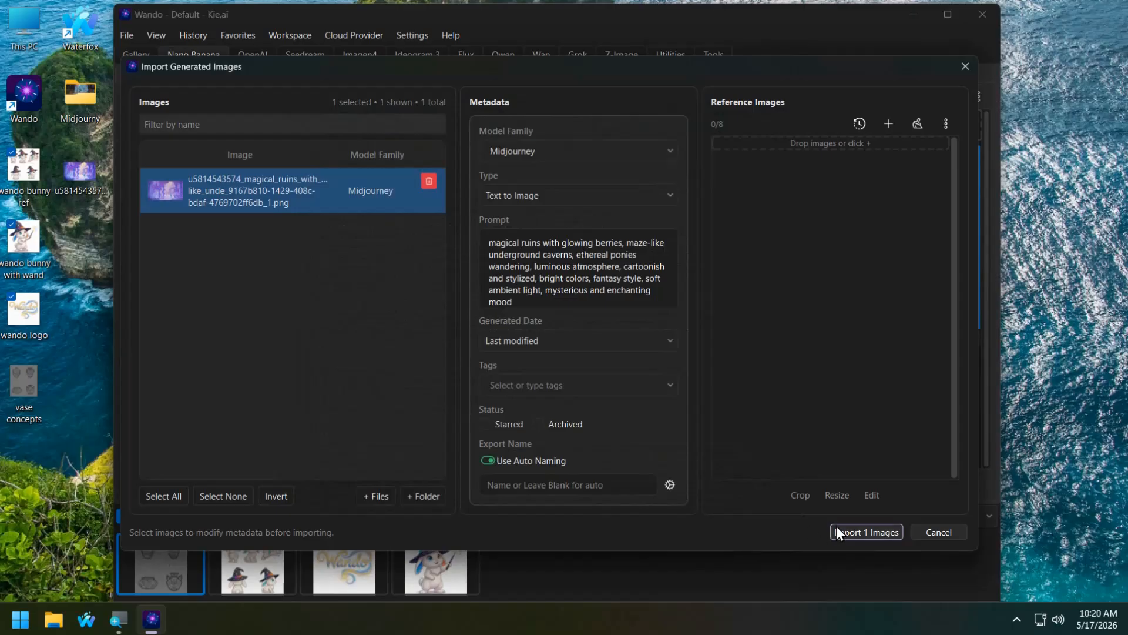
# Import the magical ruins image and view it, opening its name for editing without changing it
pyautogui.click(838, 530)
pyautogui.click(552, 555)
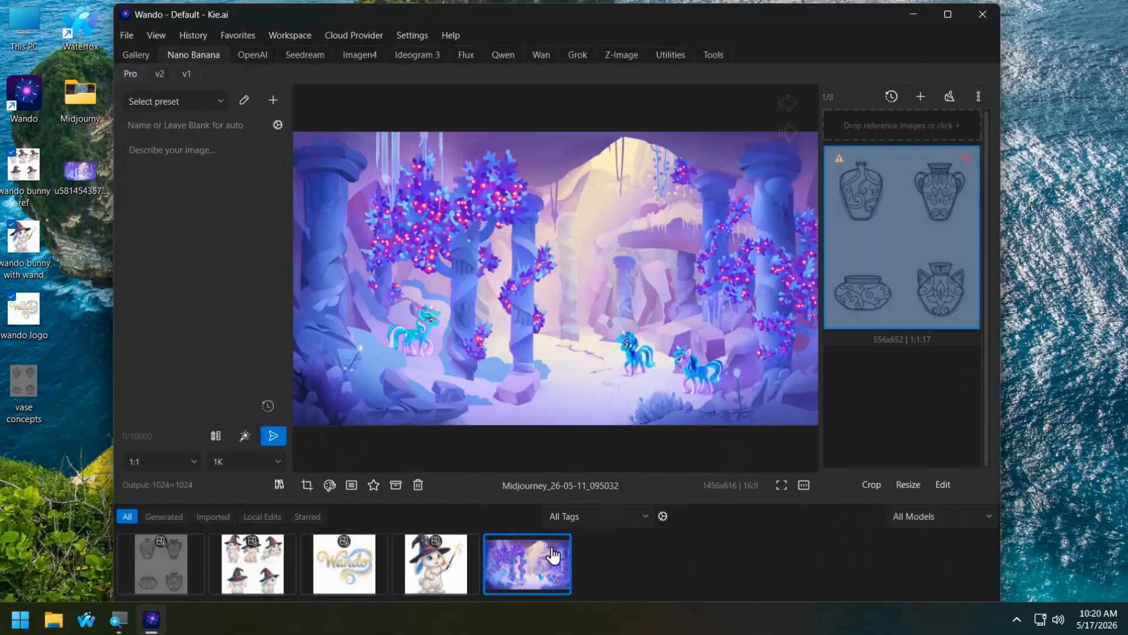
pyautogui.click(520, 486)
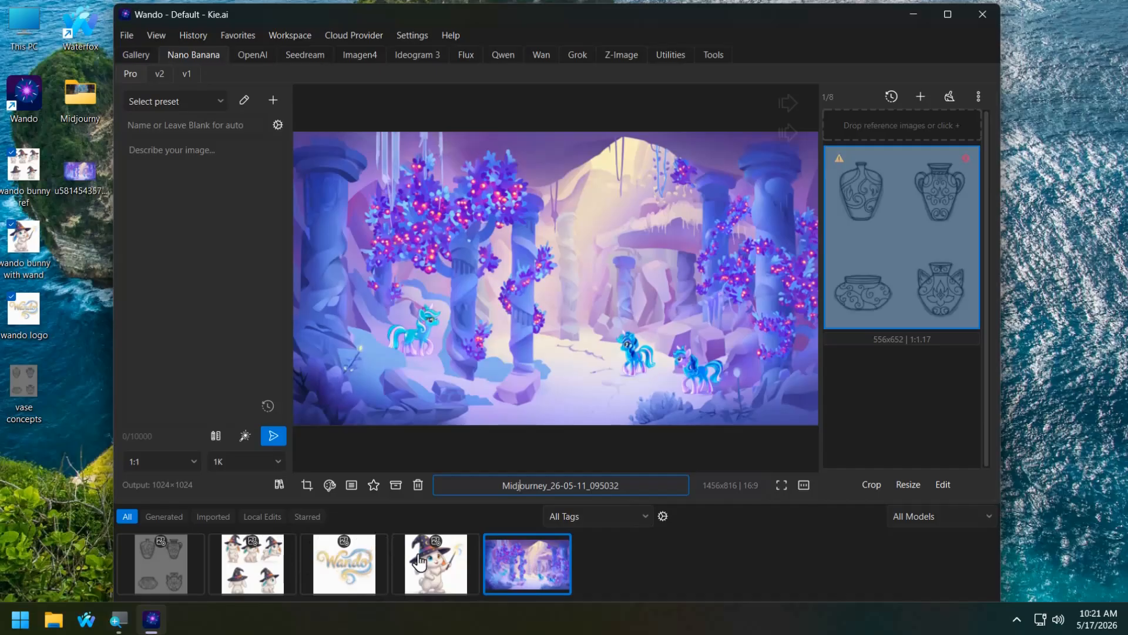
pyautogui.click(534, 579)
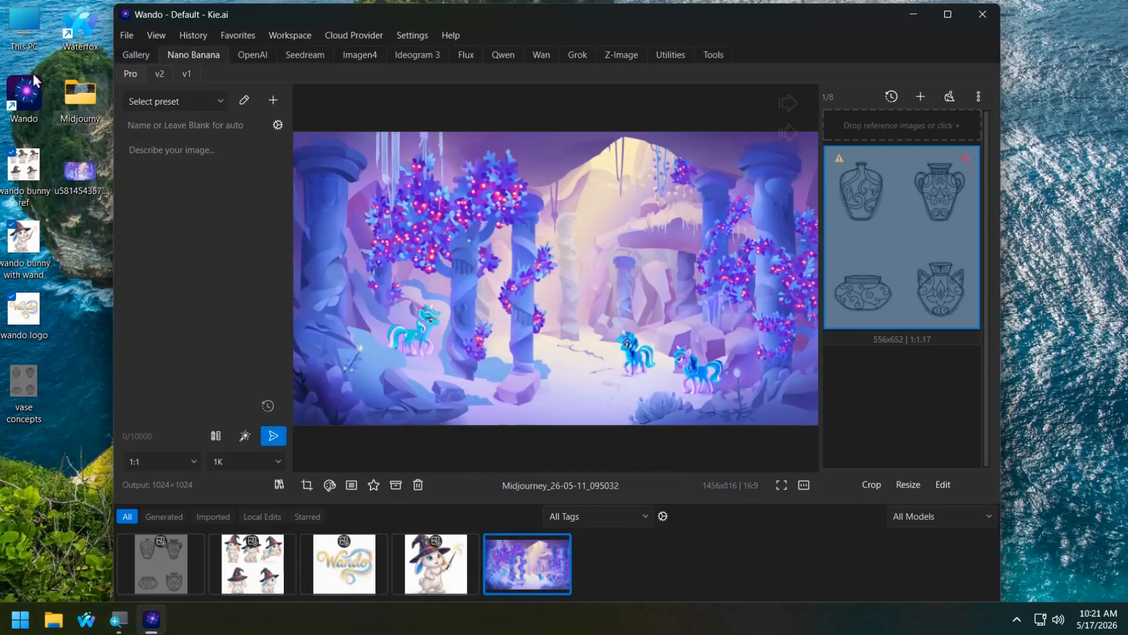
# Purge the imported magical ruins image from the workspace
pyautogui.rightClick(519, 565)
pyautogui.click(556, 536)
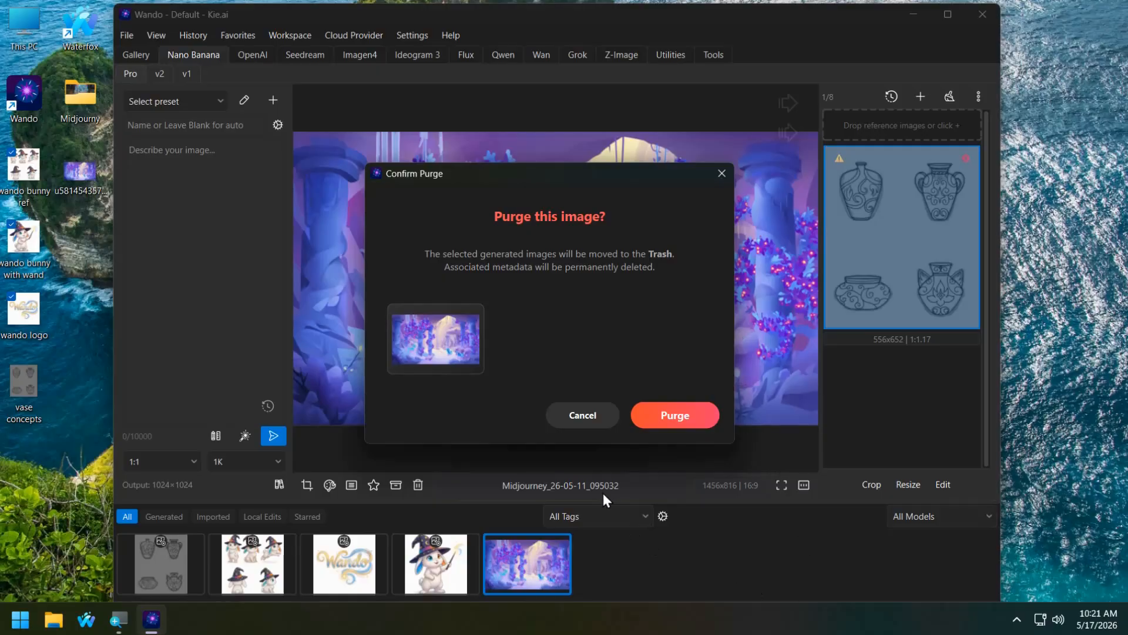
pyautogui.click(655, 416)
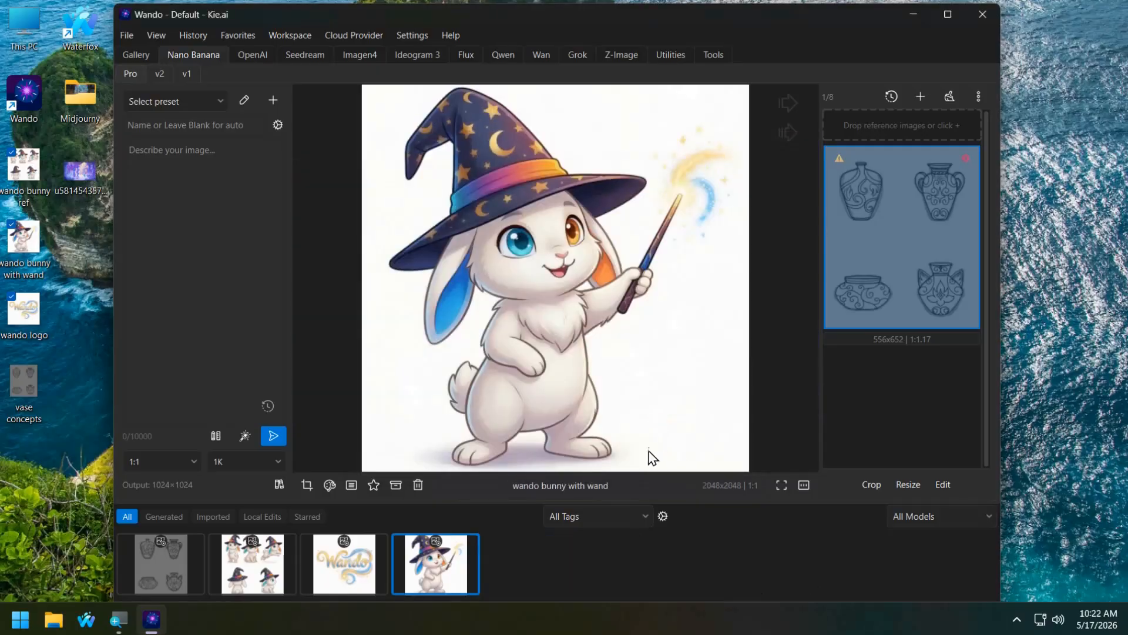
# Add the Midjourny folder from the desktop to the watched folders for auto import
pyautogui.click(126, 37)
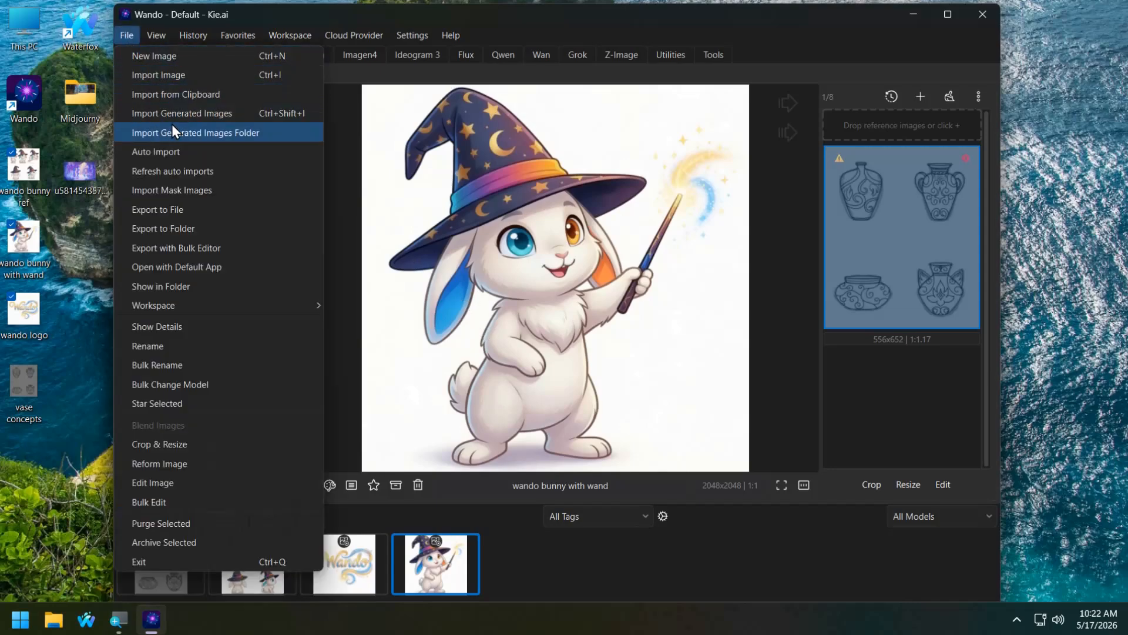
pyautogui.click(218, 150)
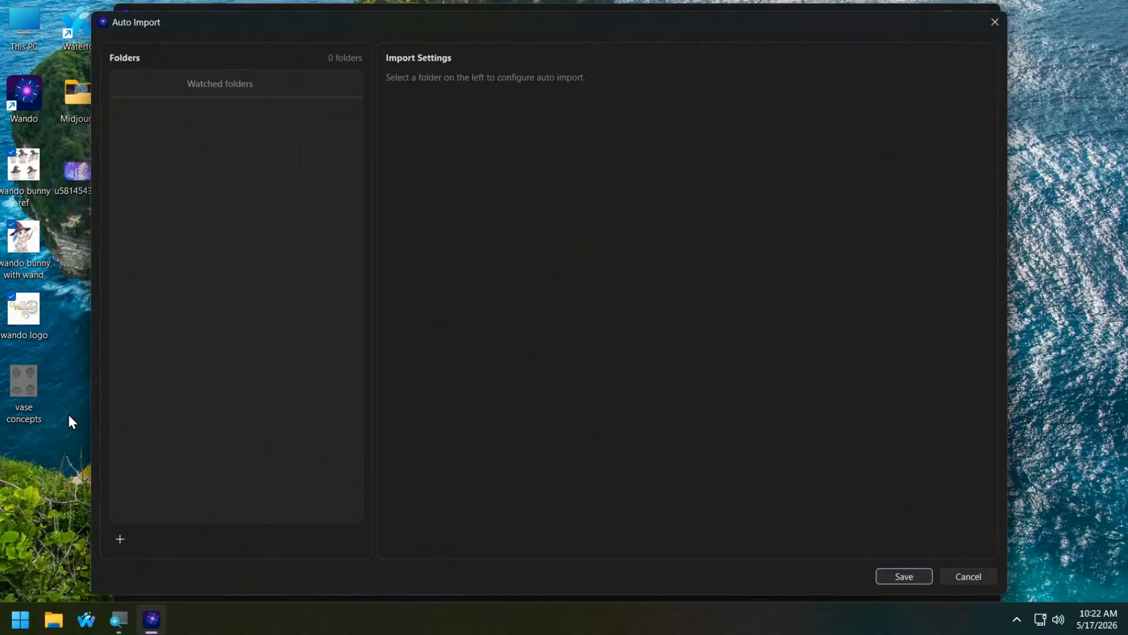
pyautogui.moveTo(72, 100); pyautogui.dragTo(171, 174)
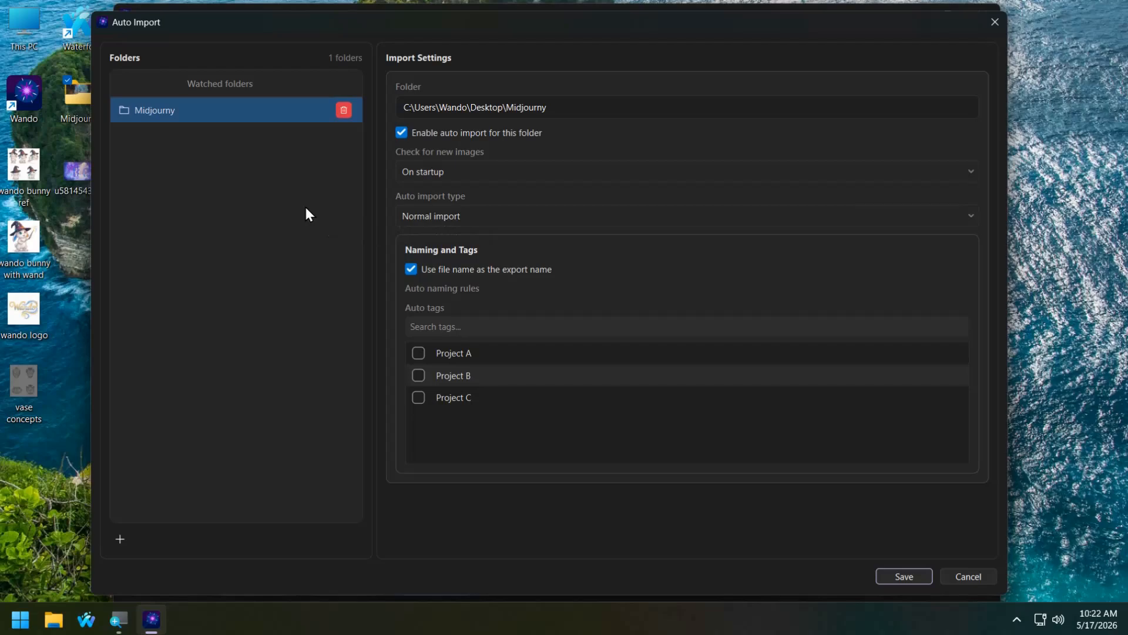
# Set the Midjourny folder to Generated image import, enable auto-detection of provider metadata and set the generated date to Last modified
pyautogui.click(485, 216)
pyautogui.click(464, 273)
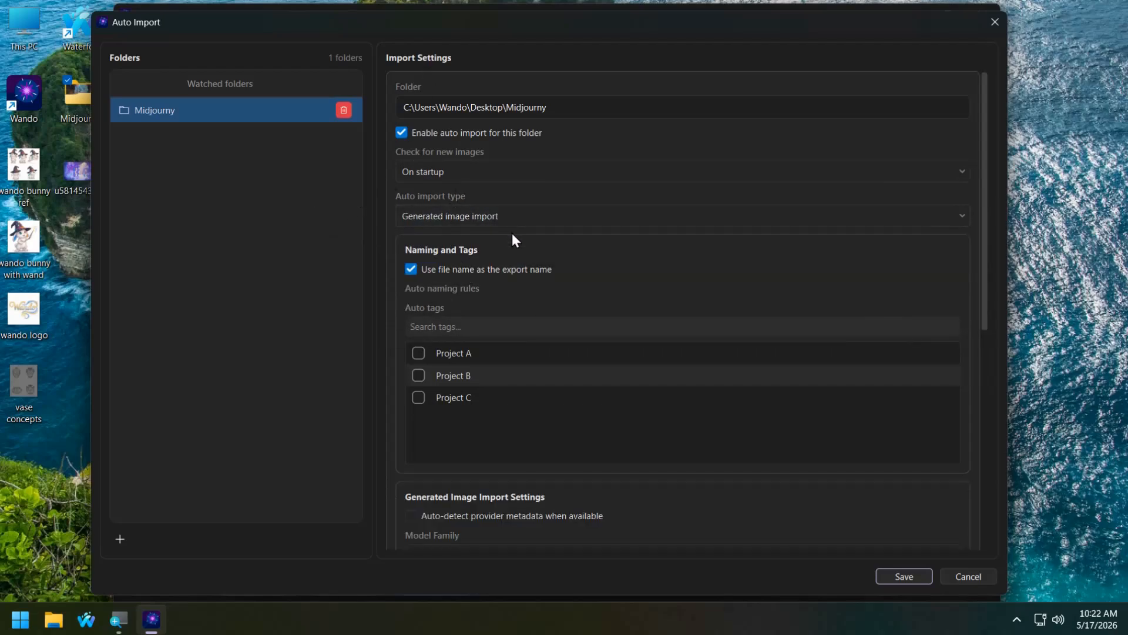
pyautogui.scroll(-3, 512, 234)
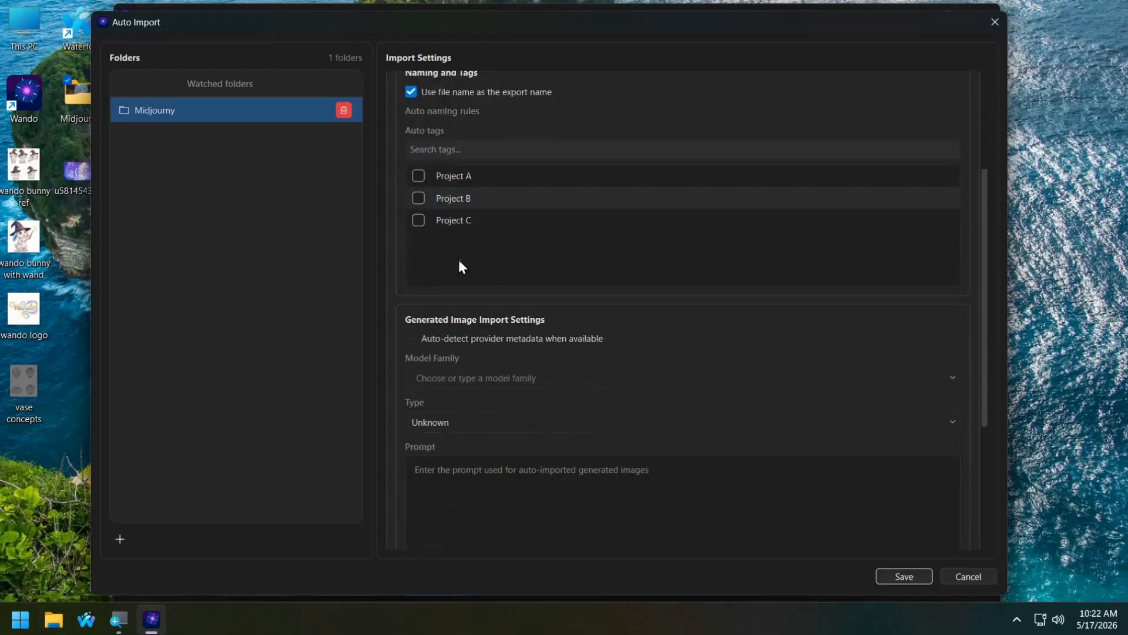
pyautogui.scroll(-2, 458, 253)
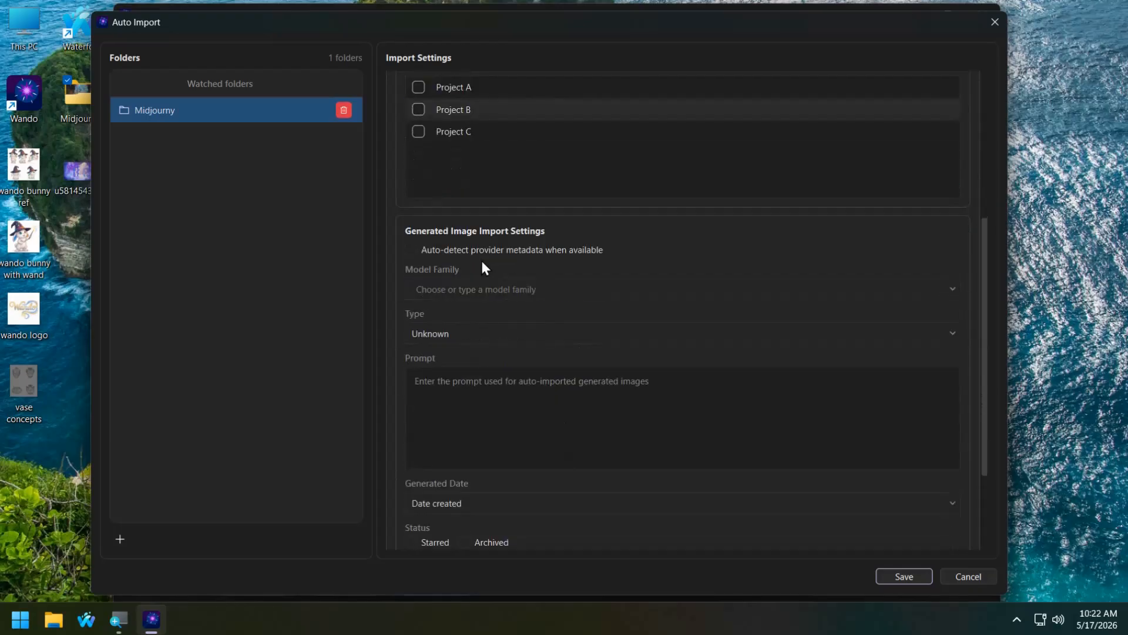
pyautogui.scroll(-1, 484, 269)
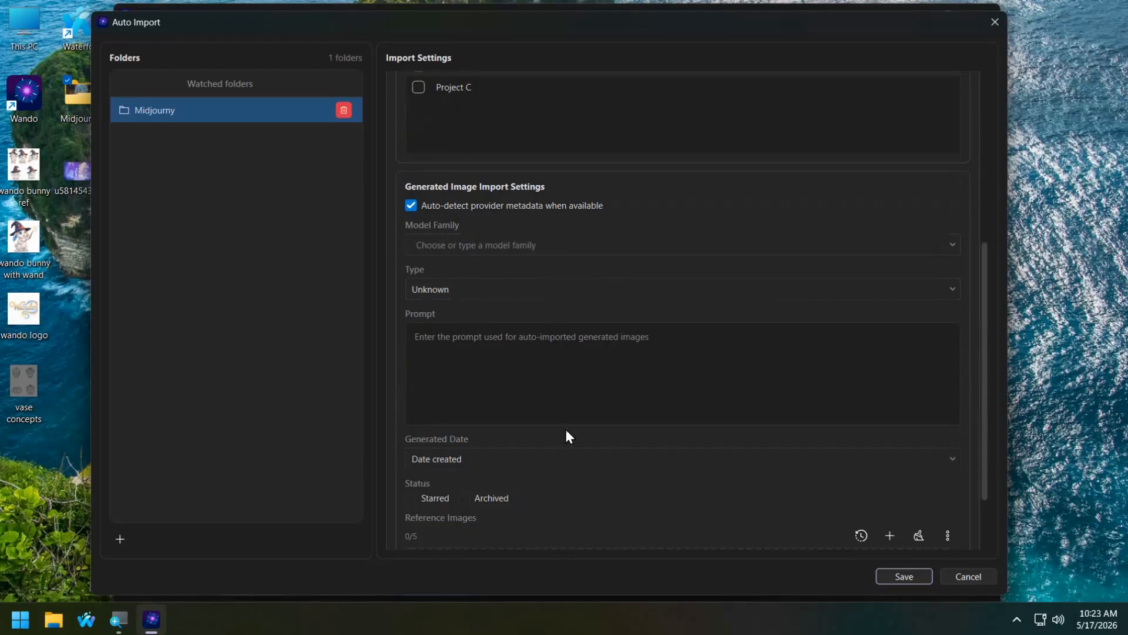
pyautogui.scroll(-4, 470, 376)
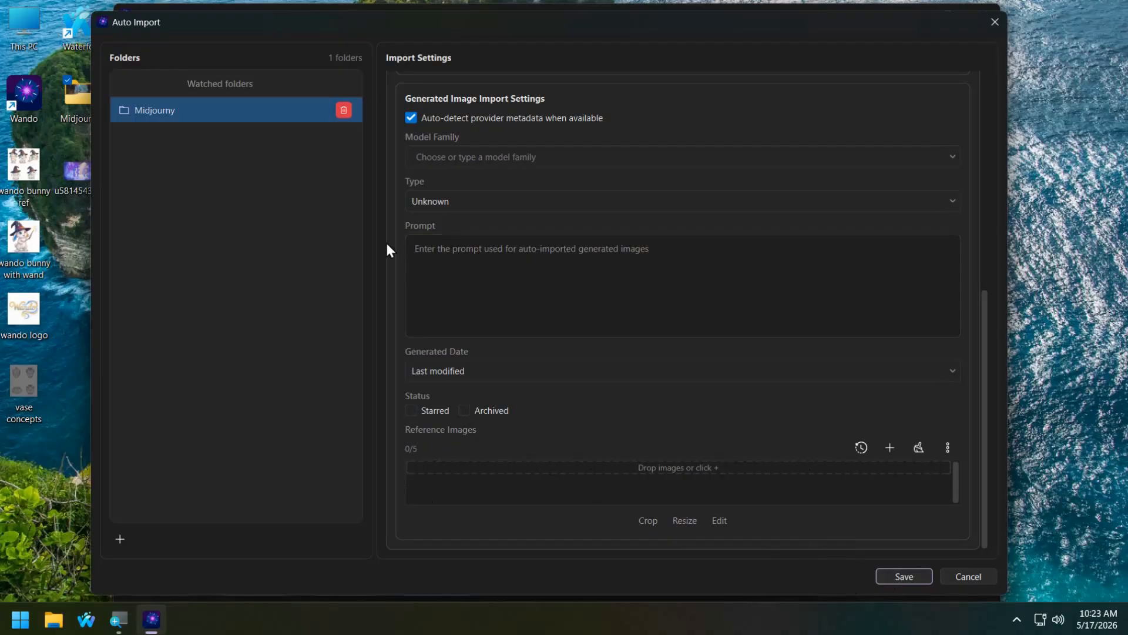
# Set the folder's auto import type back to Normal import and review the options for checking for new images
pyautogui.scroll(10, 508, 224)
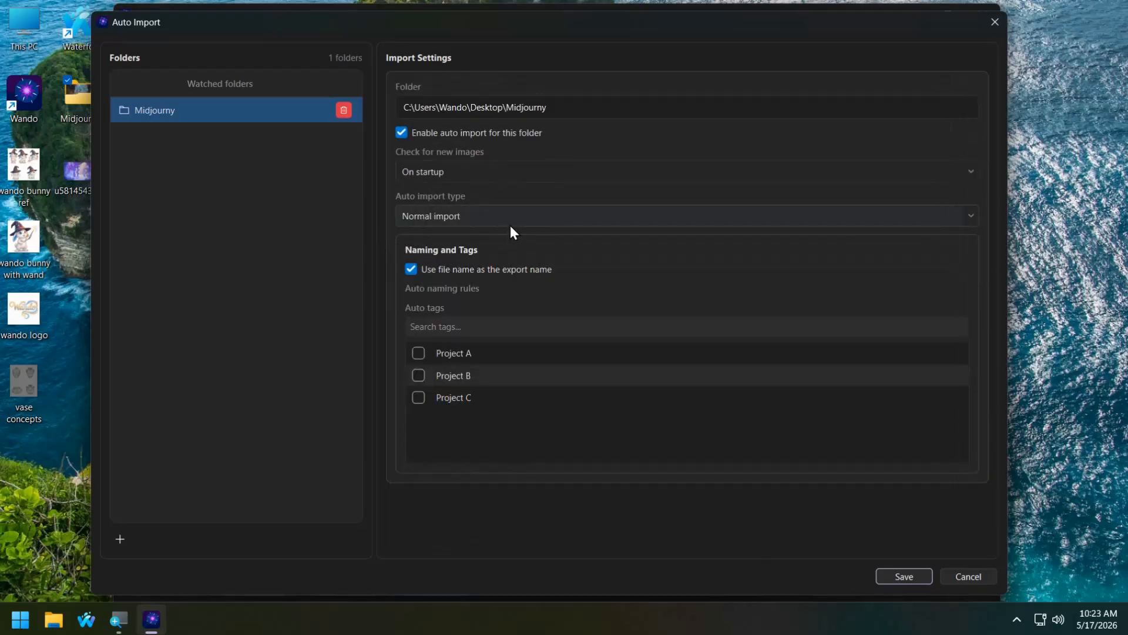
pyautogui.click(450, 175)
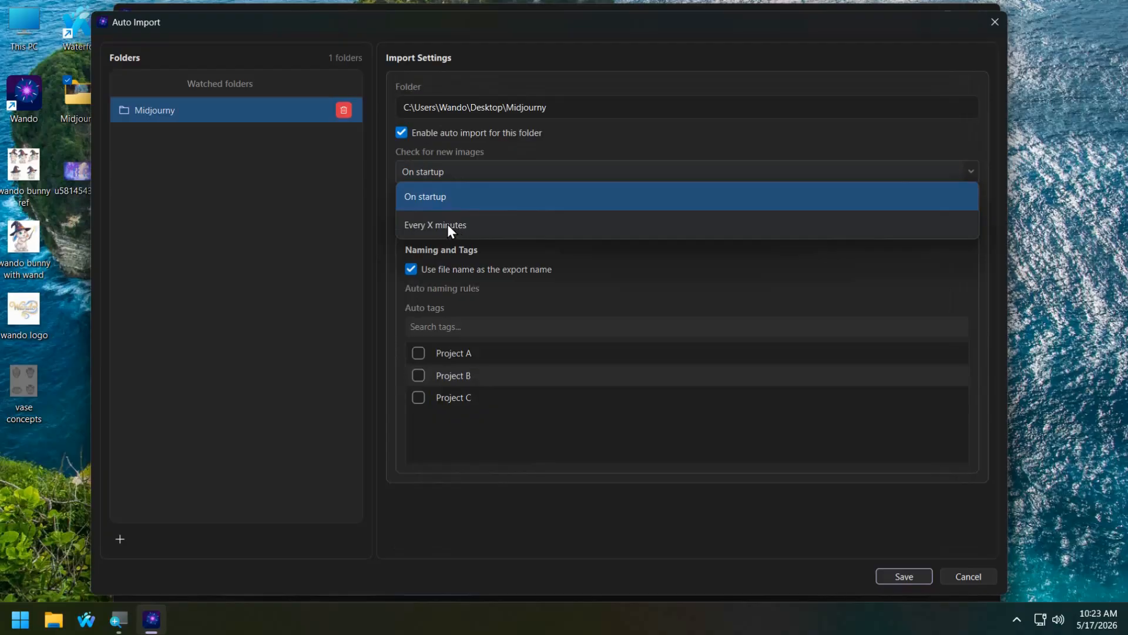
pyautogui.click(343, 251)
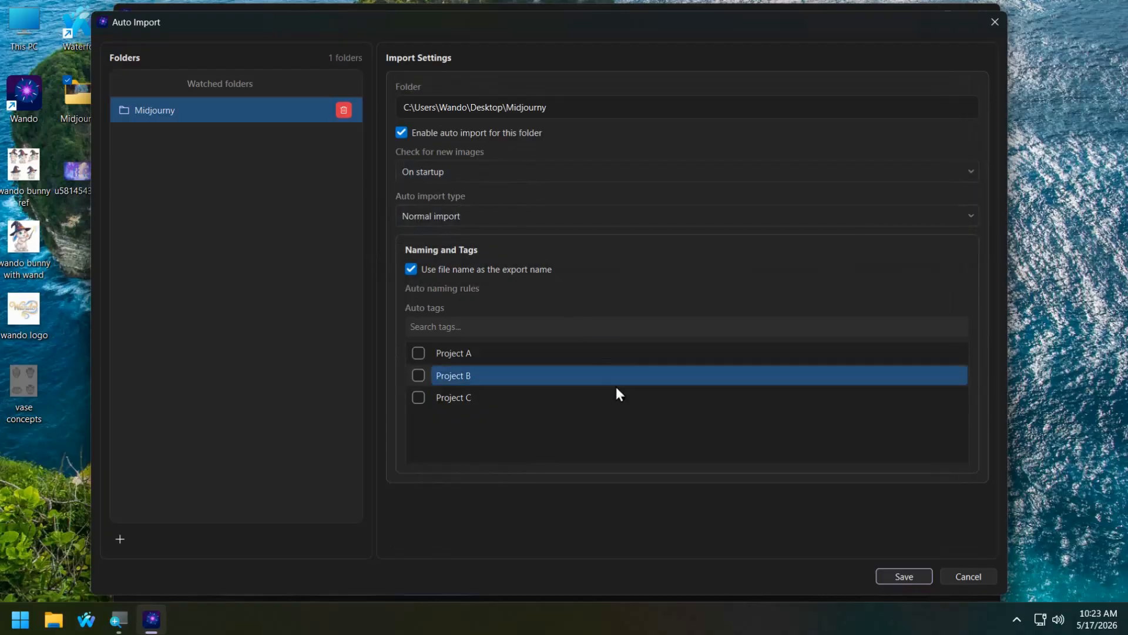
# Save the auto import settings and refresh the auto imports to load the Midjourny folder's images, previewing the new ones
pyautogui.click(891, 574)
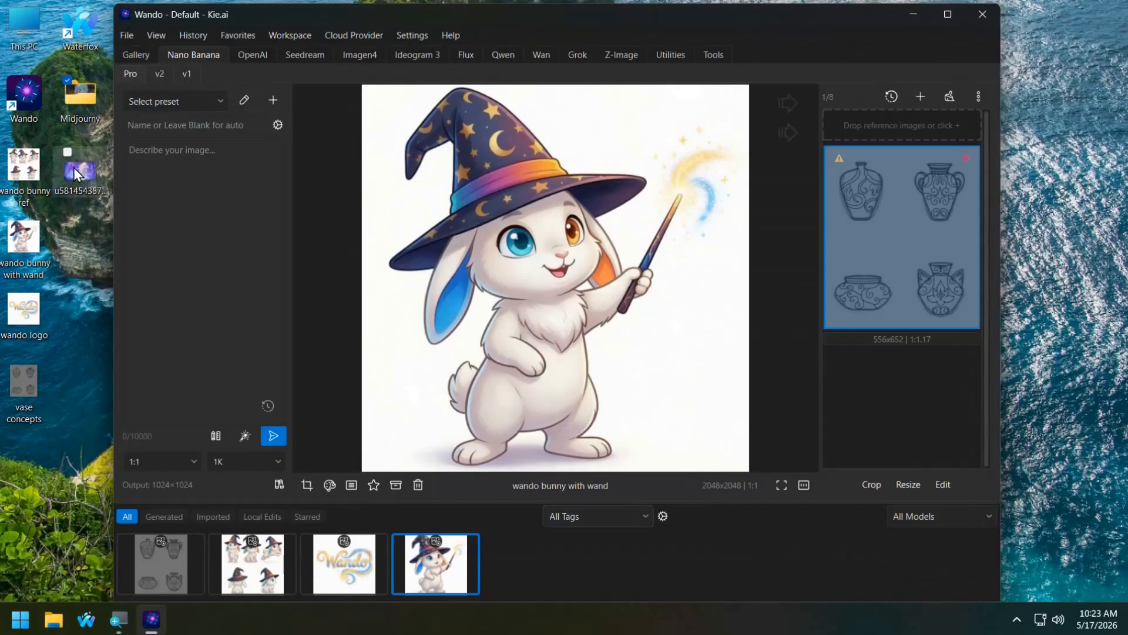
pyautogui.click(132, 38)
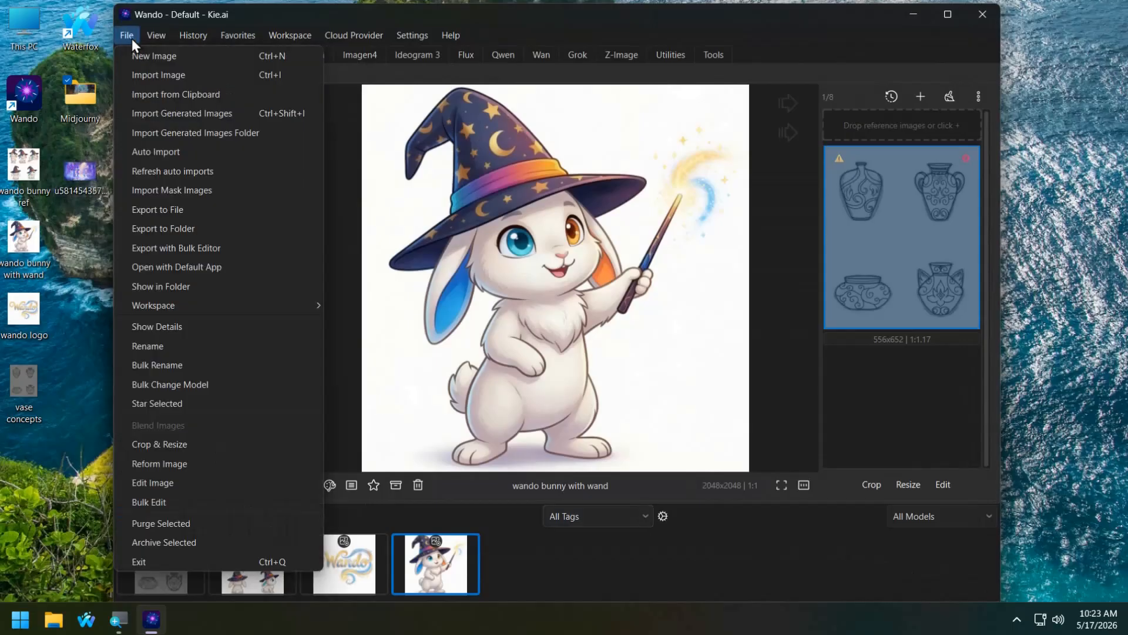
pyautogui.click(163, 170)
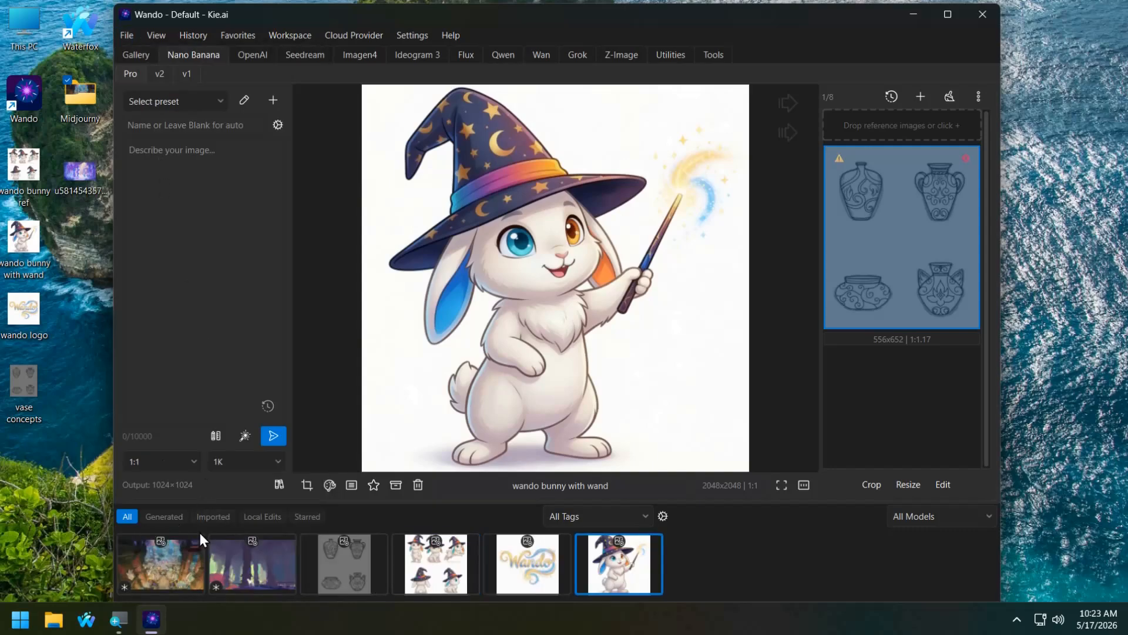
pyautogui.click(187, 571)
pyautogui.click(215, 577)
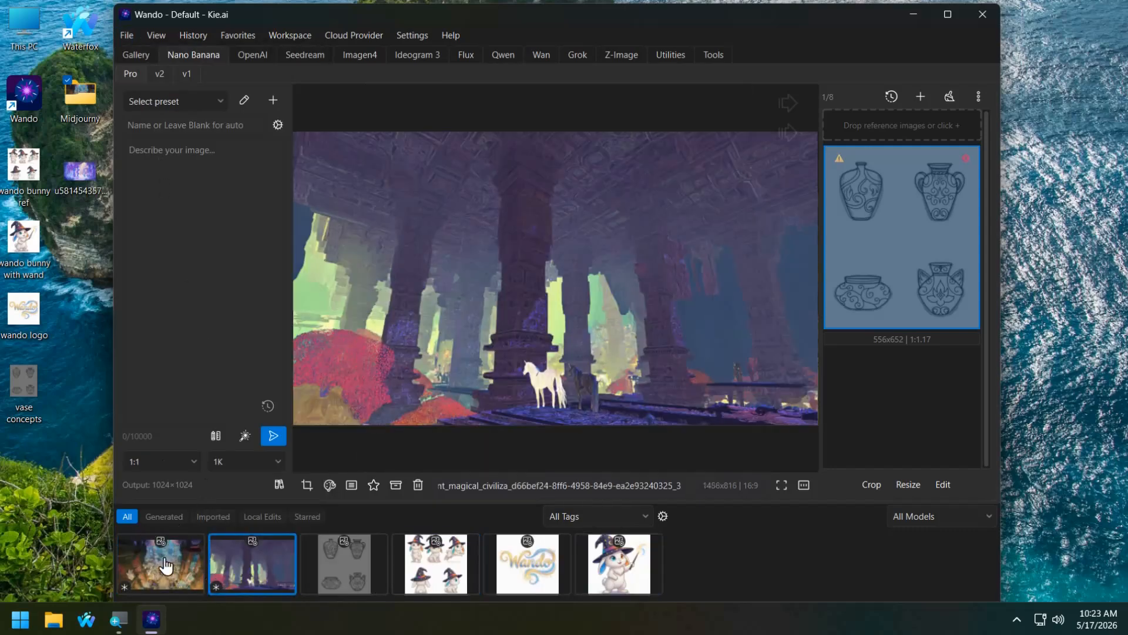
# Move the purple image from the desktop into the Midjourny folder and refresh the auto imports, opening the newly added image
pyautogui.moveTo(82, 181); pyautogui.dragTo(75, 105)
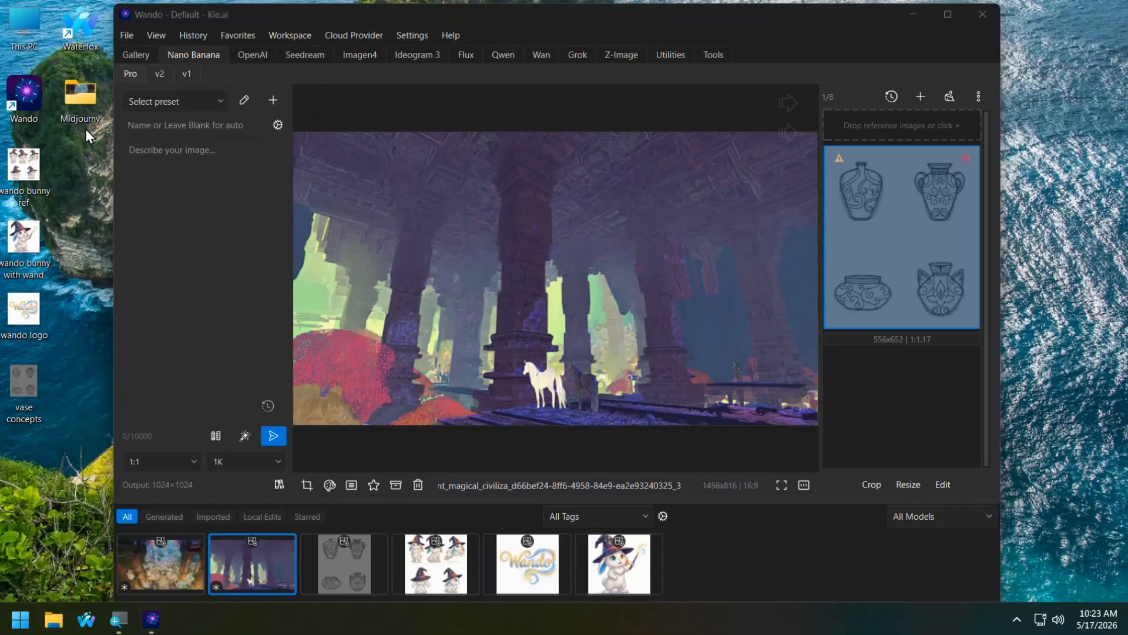
pyautogui.click(127, 35)
pyautogui.press('Escape')
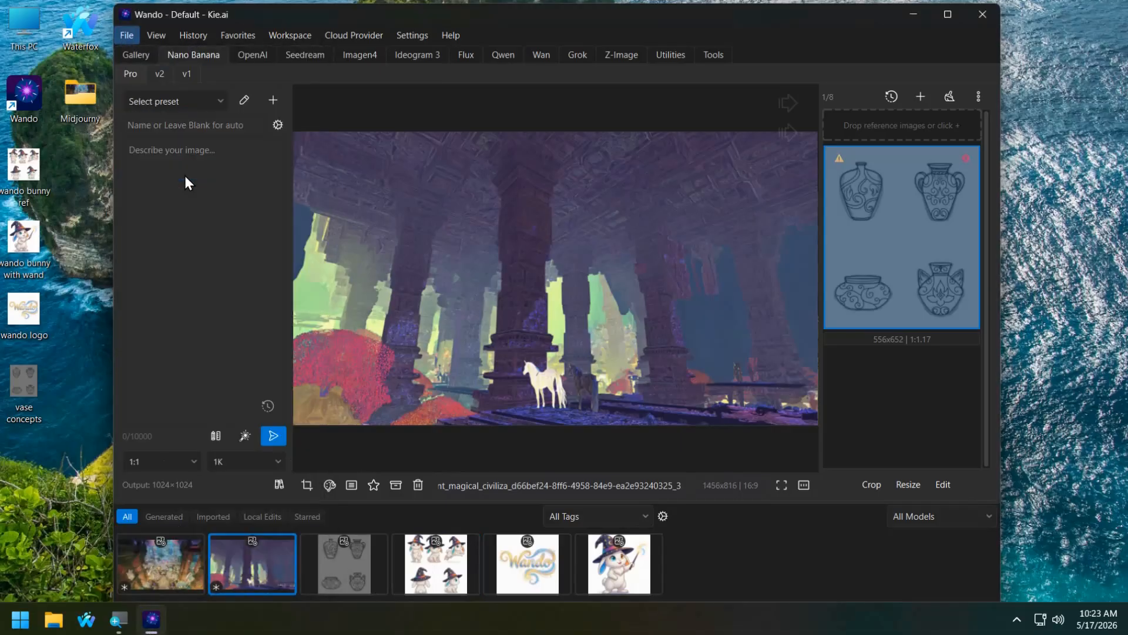
pyautogui.click(179, 568)
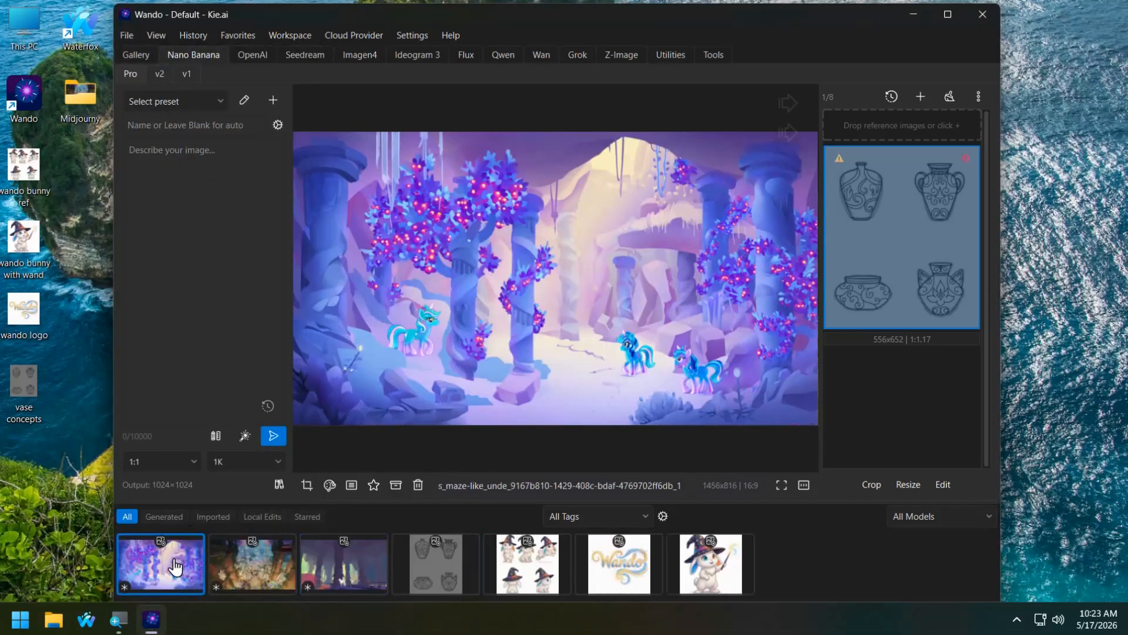